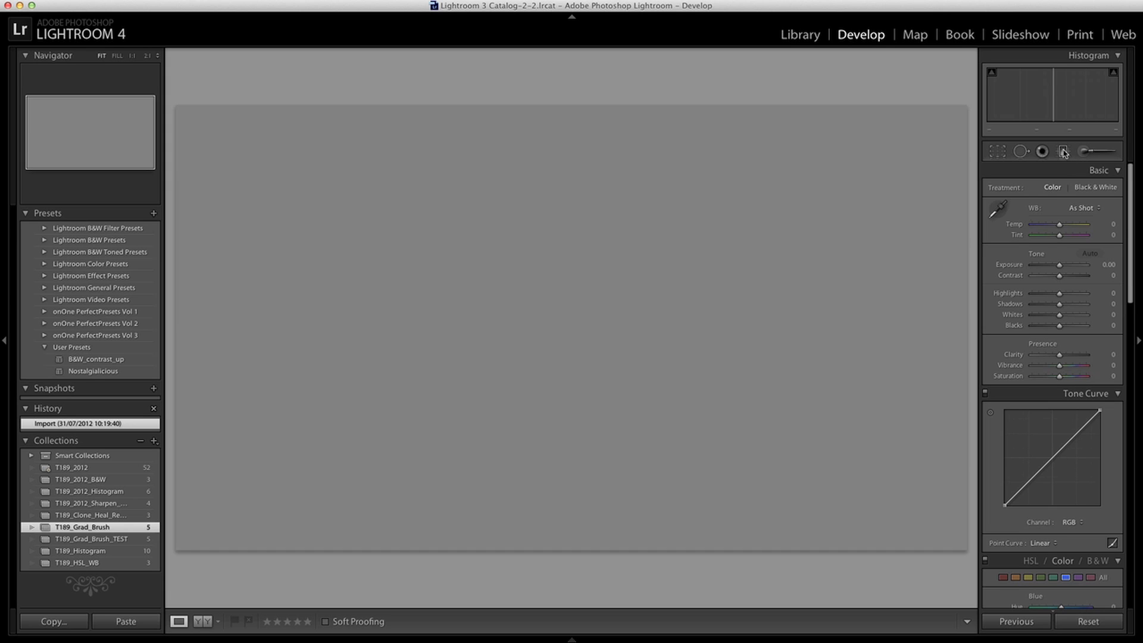
Pick the Graduated Filter tool and set its Effect Exposure to 2.96
click(1063, 152)
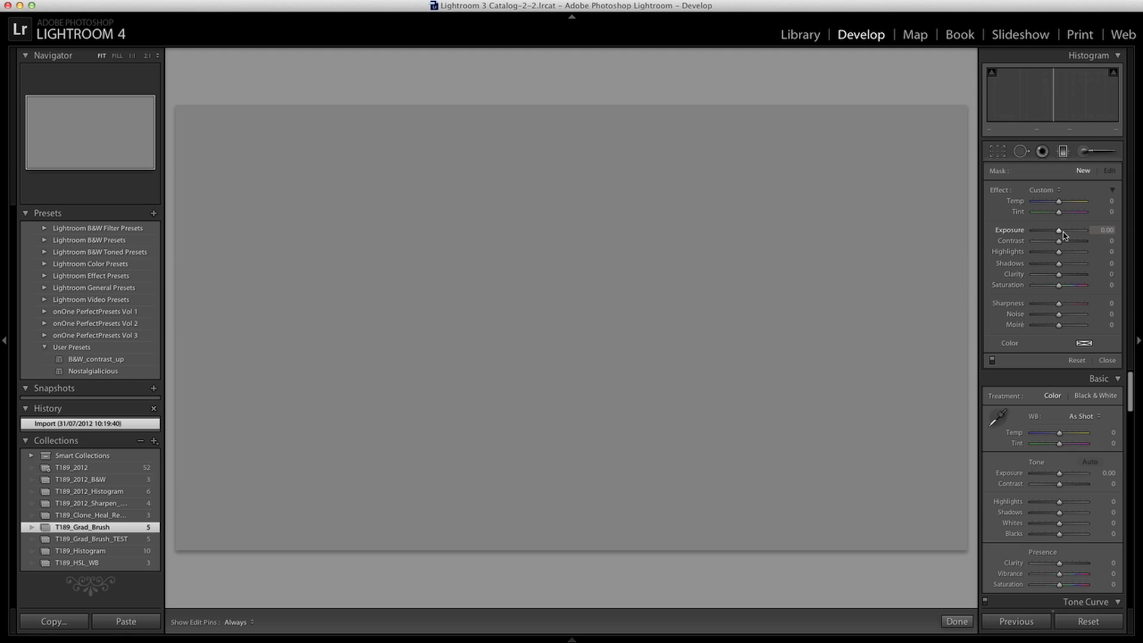
drag(1059, 232, 1078, 232)
Draw the graduated filter from the top edge of the test image down to its bottom
drag(560, 105, 556, 554)
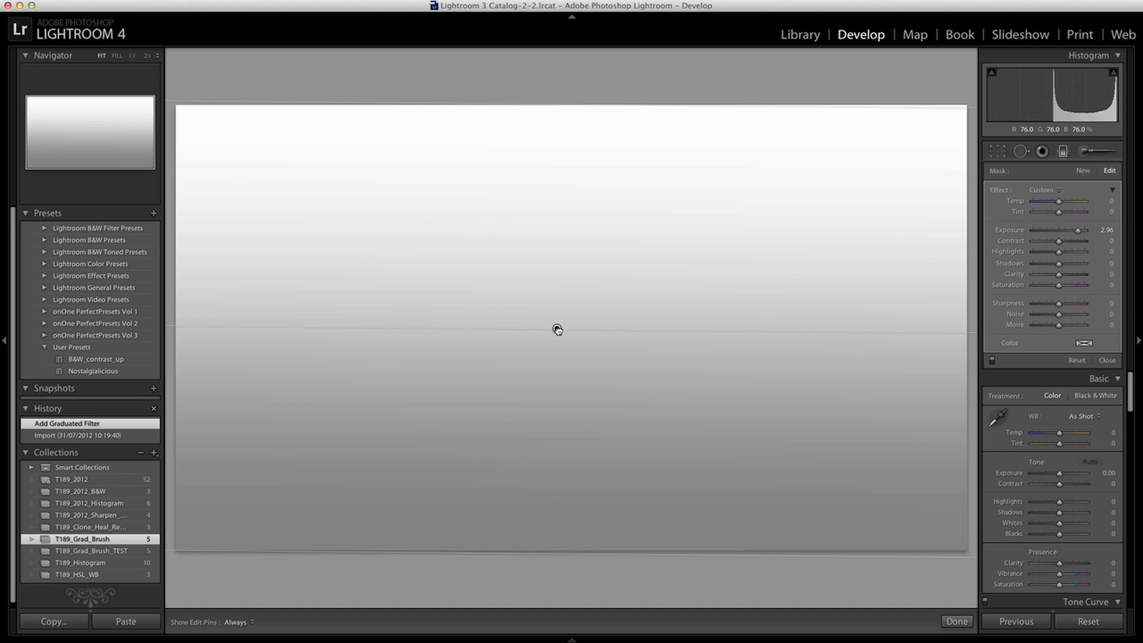
Shift the graduated filter's pin lower on the test image
mouse_move(558, 334)
mouse_down()
mouse_move(548, 476)
mouse_move(561, 216)
mouse_move(541, 403)
mouse_move(689, 379)
mouse_move(543, 386)
mouse_move(579, 283)
mouse_move(569, 320)
mouse_up()
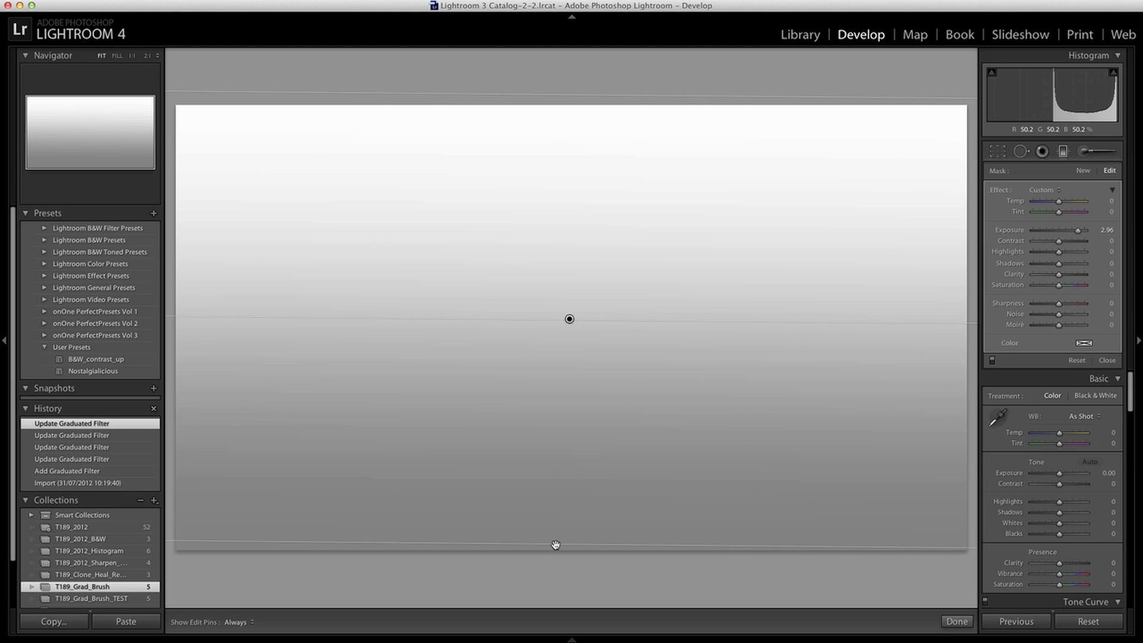
Pull both gradient edges toward the pin, then rotate the filter vertical to brighten the right side
drag(556, 545, 576, 204)
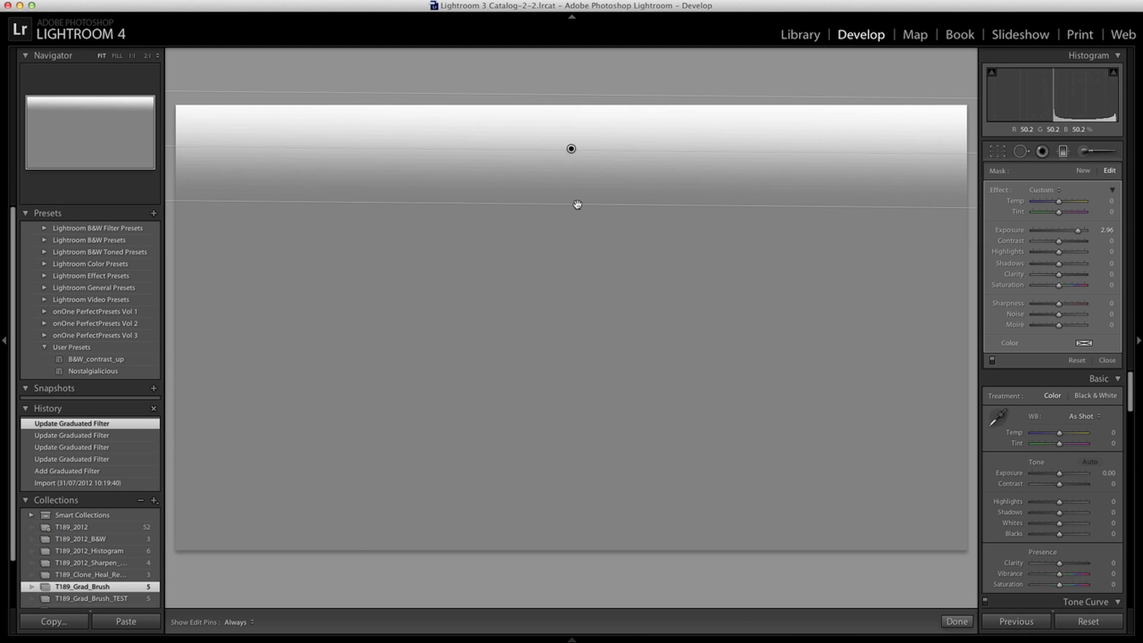
drag(571, 147, 554, 340)
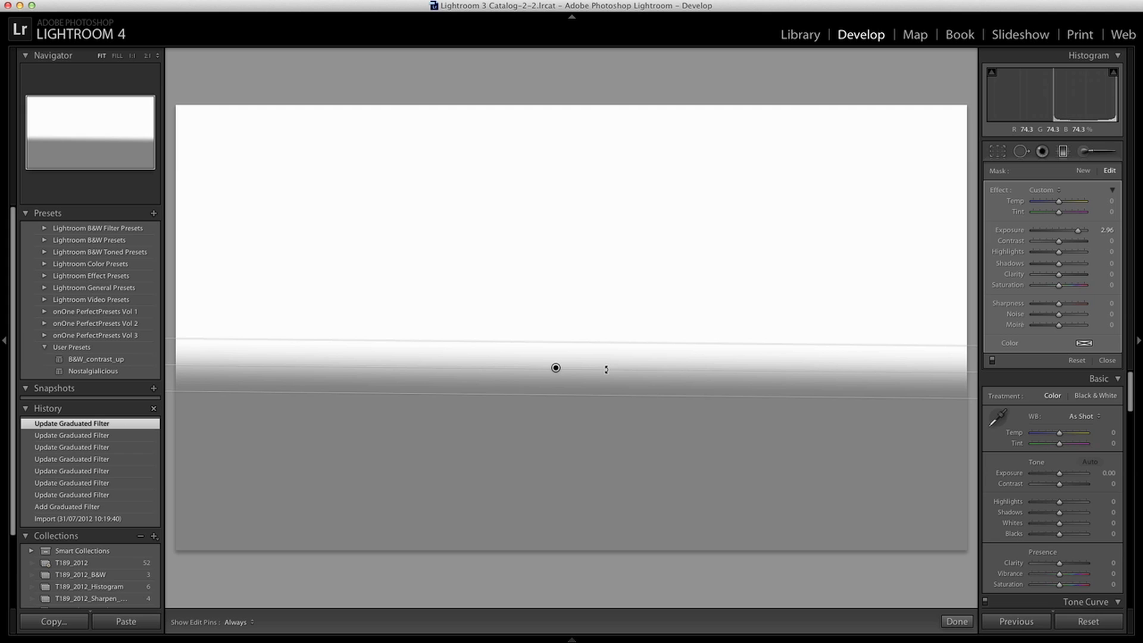
drag(605, 369, 730, 405)
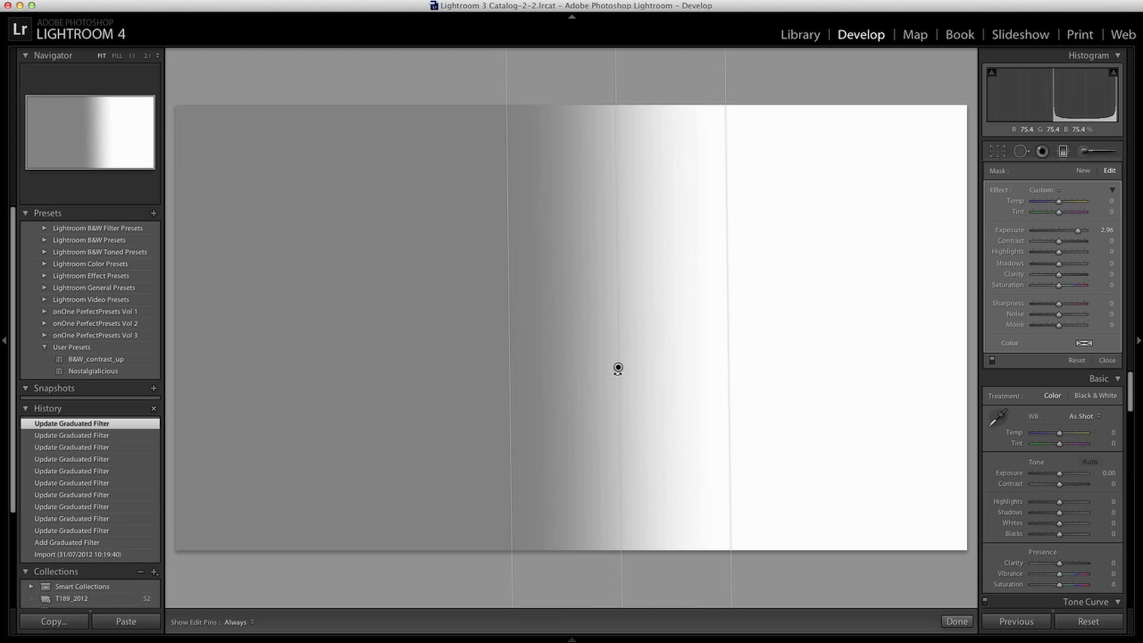
Draw a new -2.44 exposure filter top to bottom, tighten and lower it, then reselect the vertical filter
click(1083, 171)
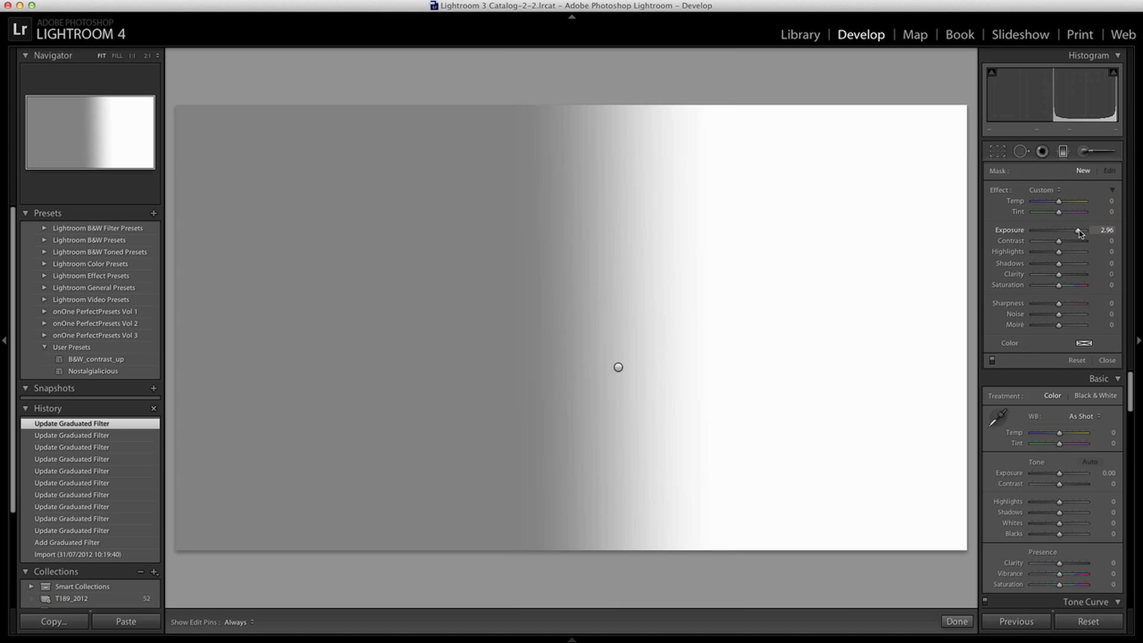
drag(1078, 230, 1042, 231)
drag(554, 171, 558, 524)
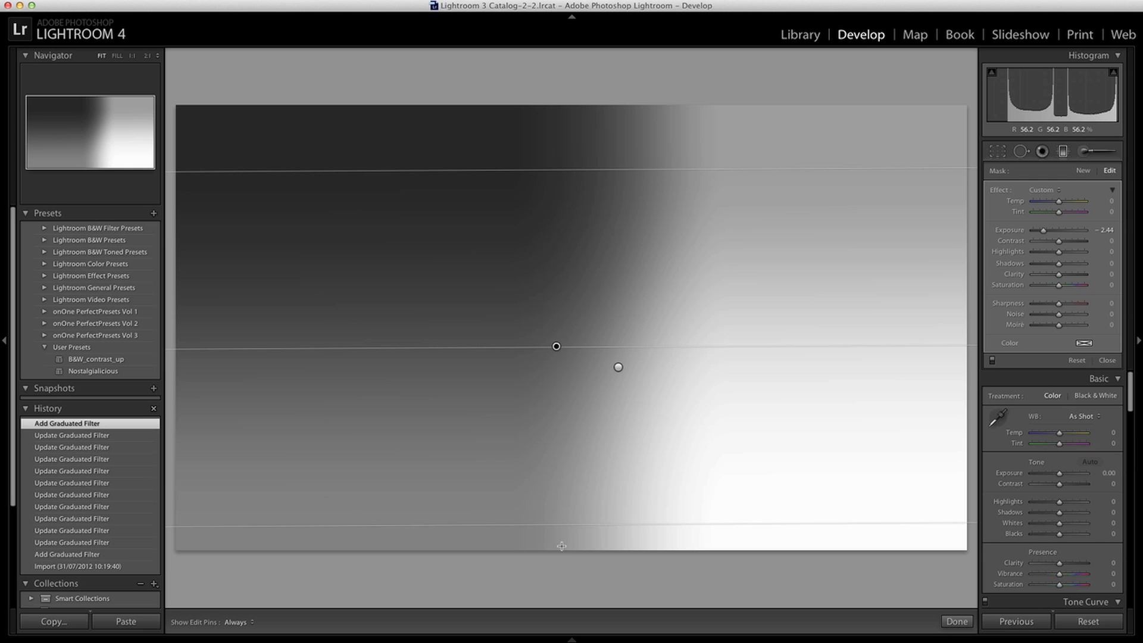
drag(556, 523, 557, 433)
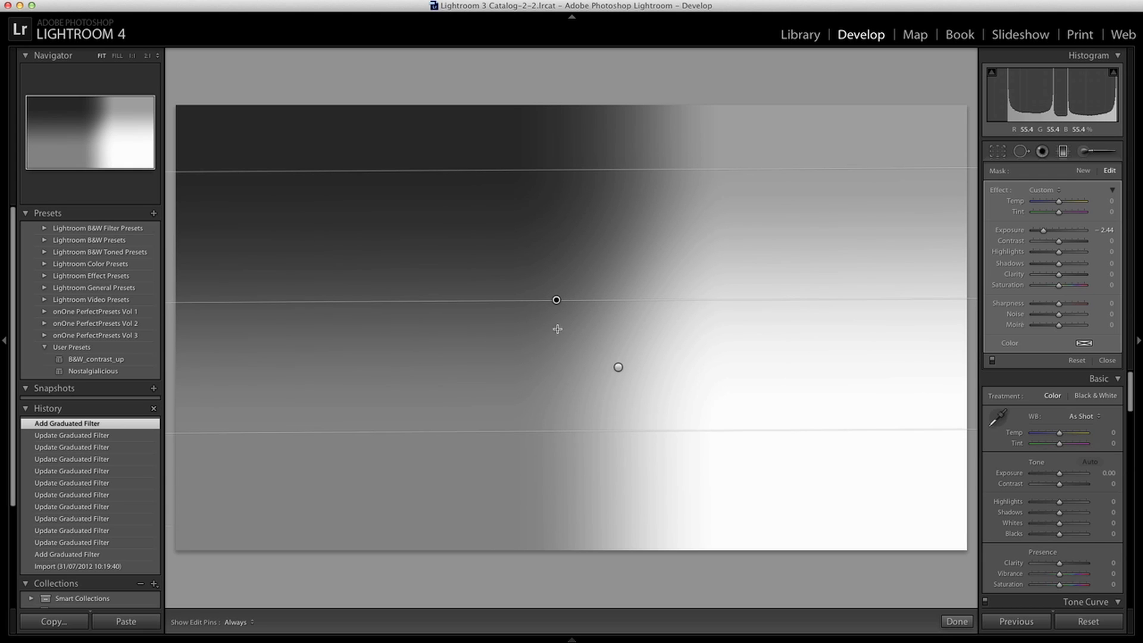
drag(556, 304, 553, 347)
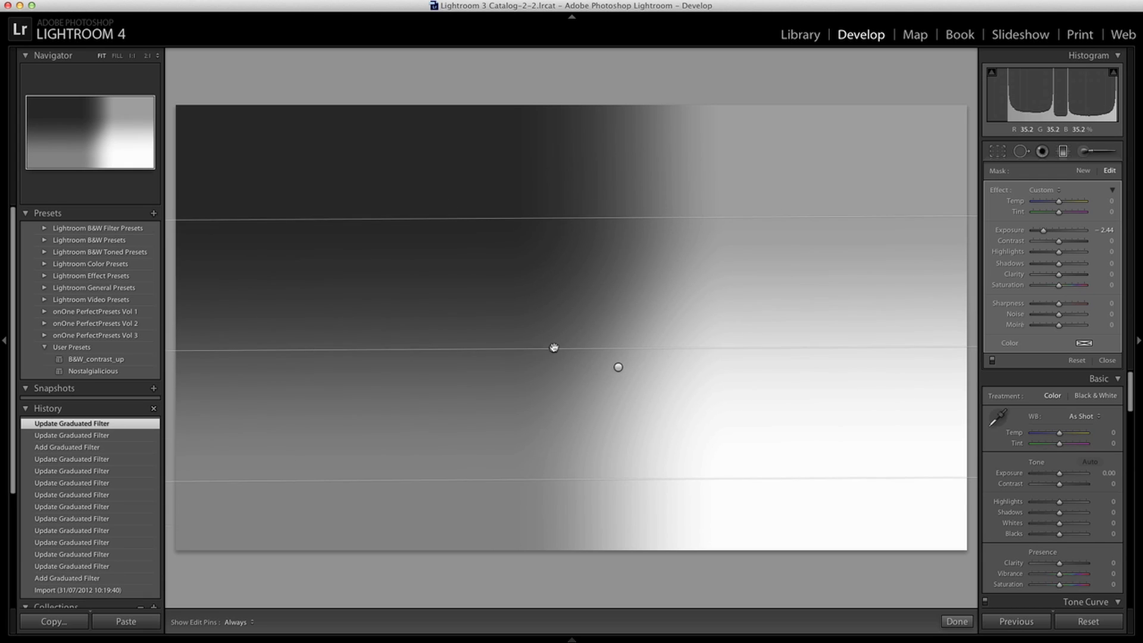
click(618, 367)
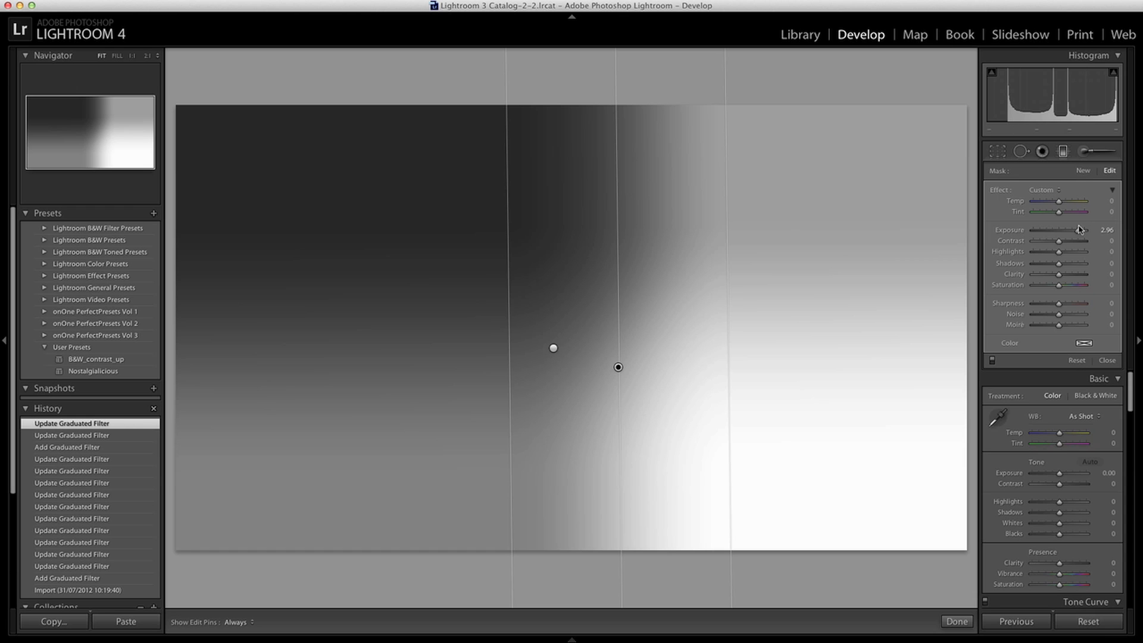
Make the vertical filter darken the right side and raise the horizontal filter's exposure to 2.81
drag(1077, 230, 1031, 230)
click(553, 347)
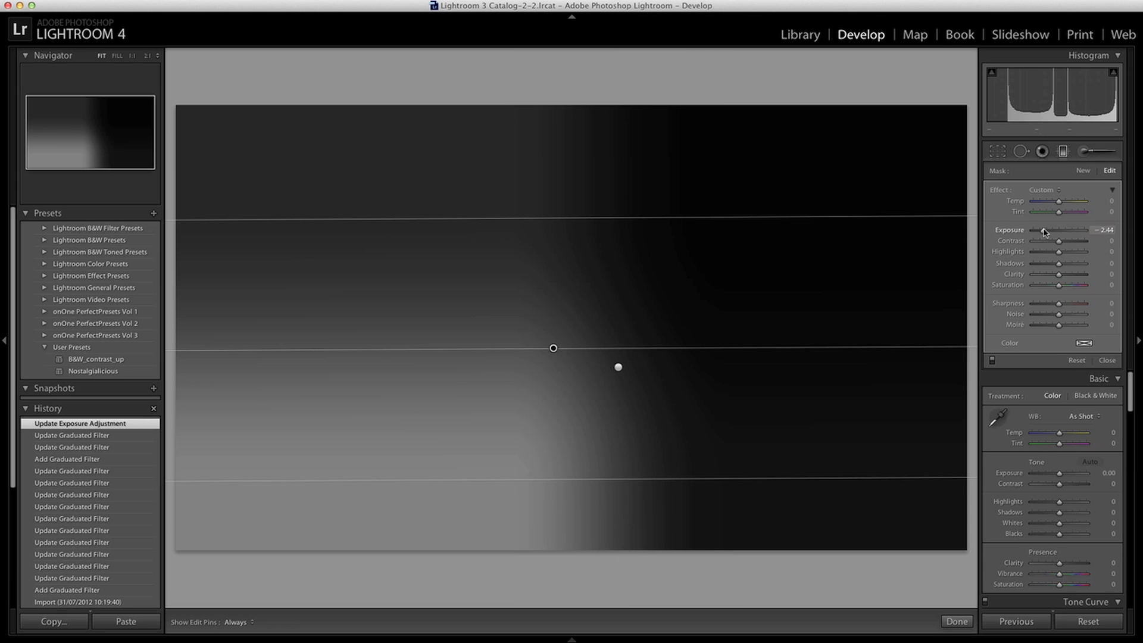
drag(1042, 231, 1078, 234)
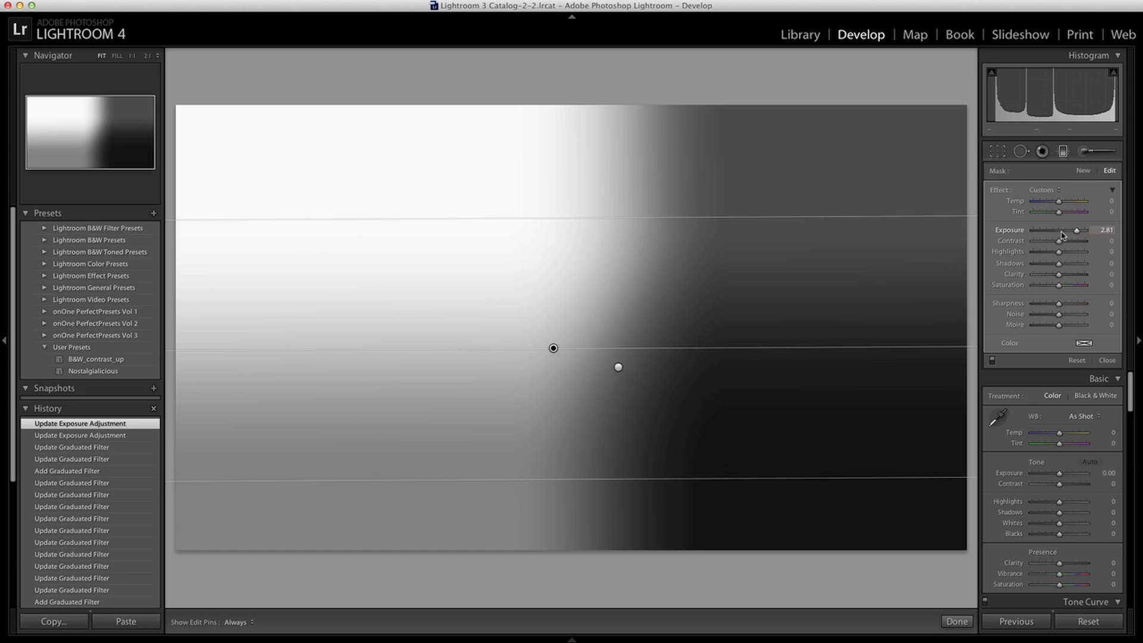
Switch from the test image to the sunset lake photo in the filmstrip
mouse_move(272, 638)
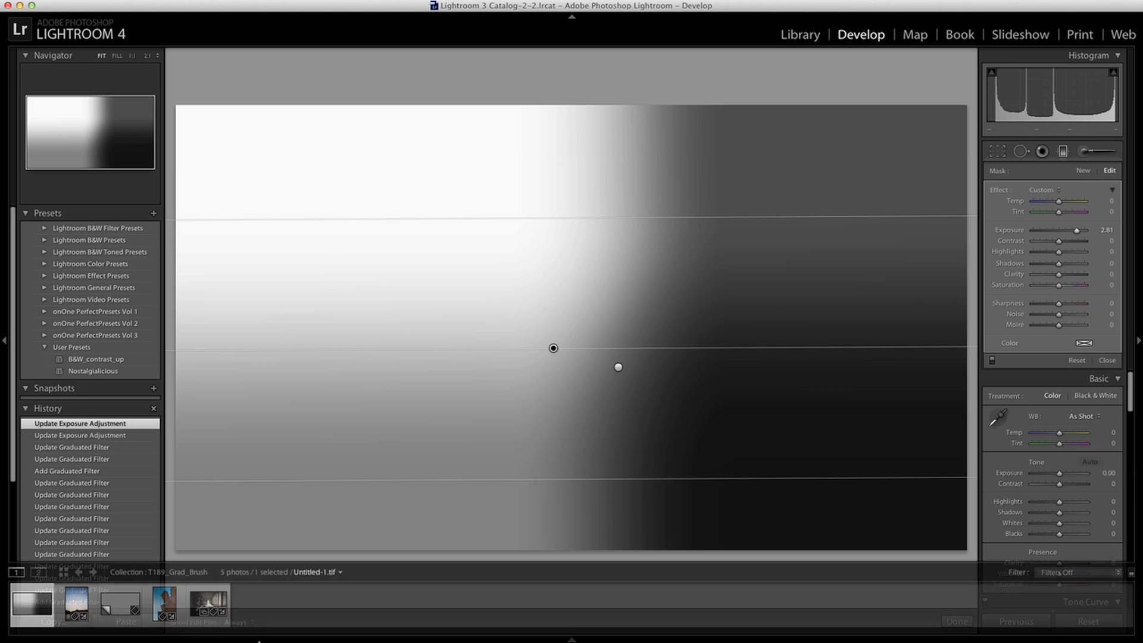
click(74, 607)
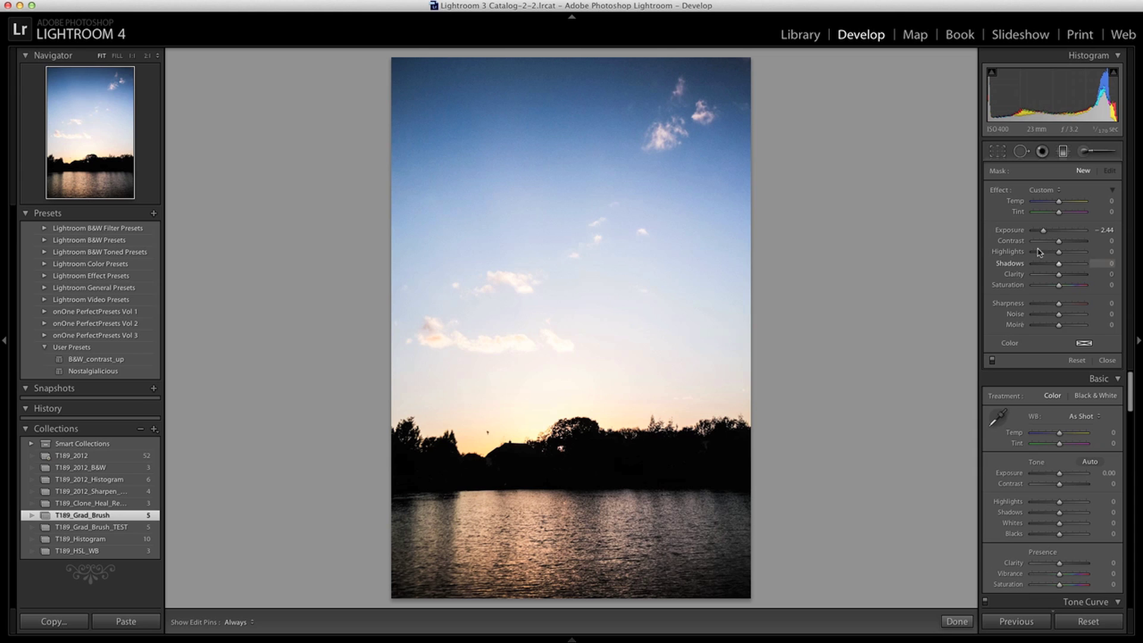
Set Exposure to -1.08 and draw a filter from the top of the sky to the waterline
drag(1046, 234, 1054, 235)
mouse_move(557, 85)
mouse_down()
mouse_move(540, 482)
mouse_move(549, 642)
mouse_up()
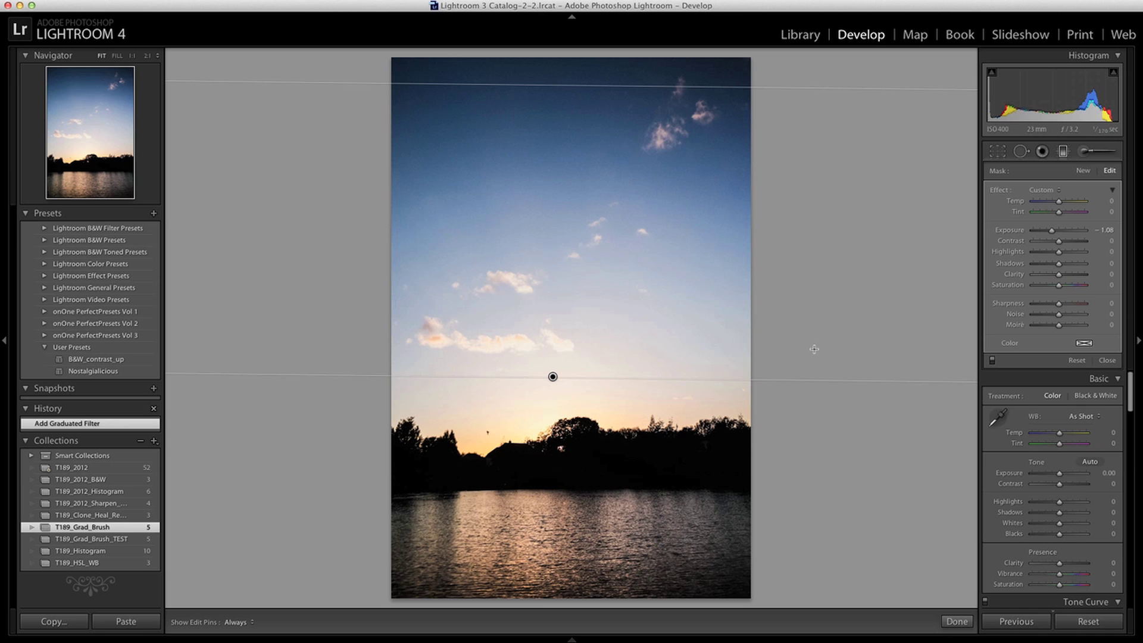
Reposition the sky filter's top edge and pin so the darkening fades in at the treeline
click(991, 360)
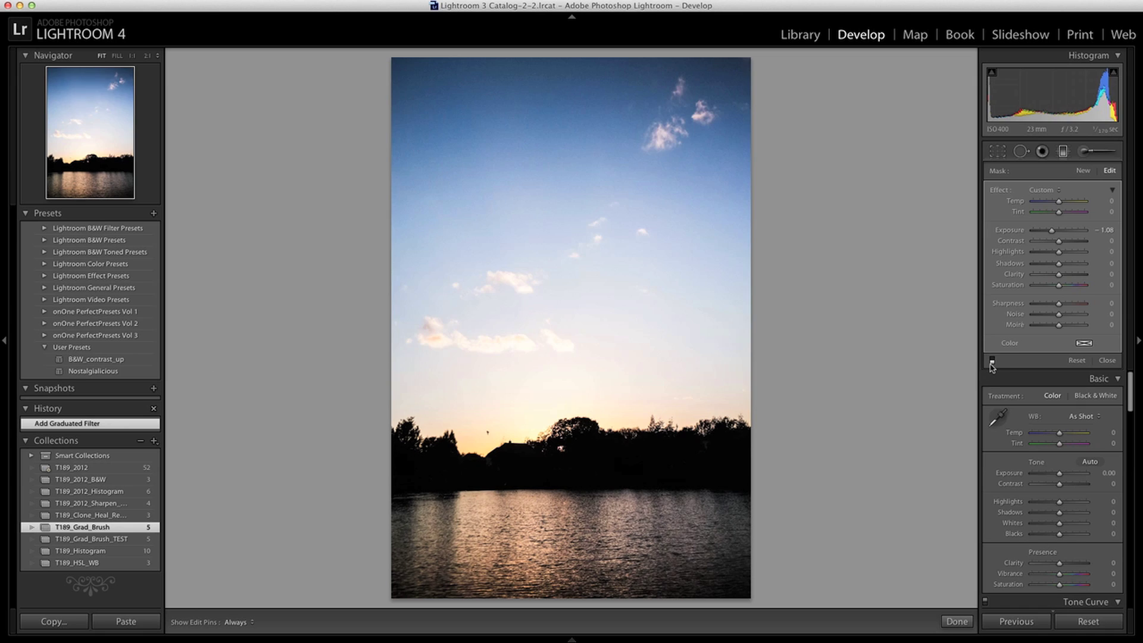
click(992, 361)
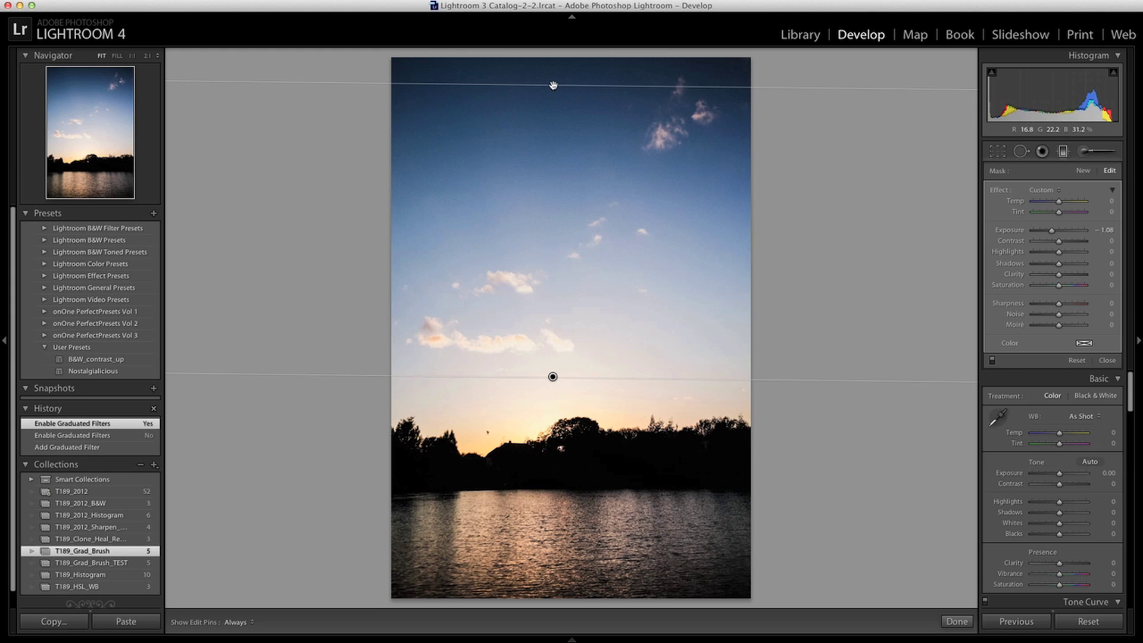
drag(554, 86, 553, 209)
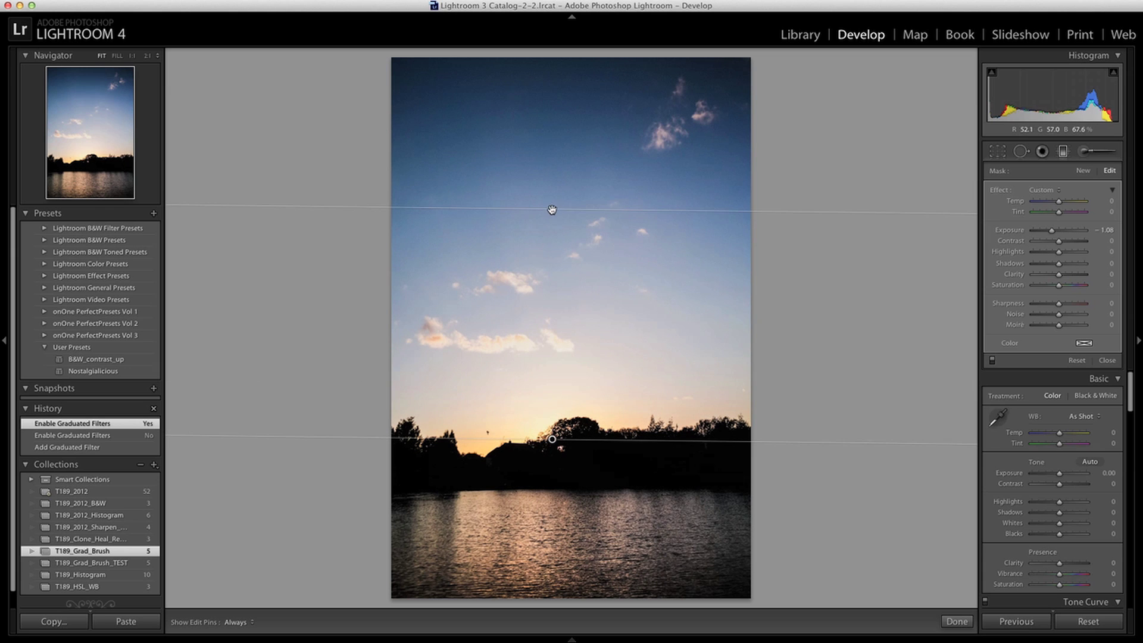
drag(552, 440, 552, 374)
drag(553, 146, 551, 241)
drag(551, 419, 552, 414)
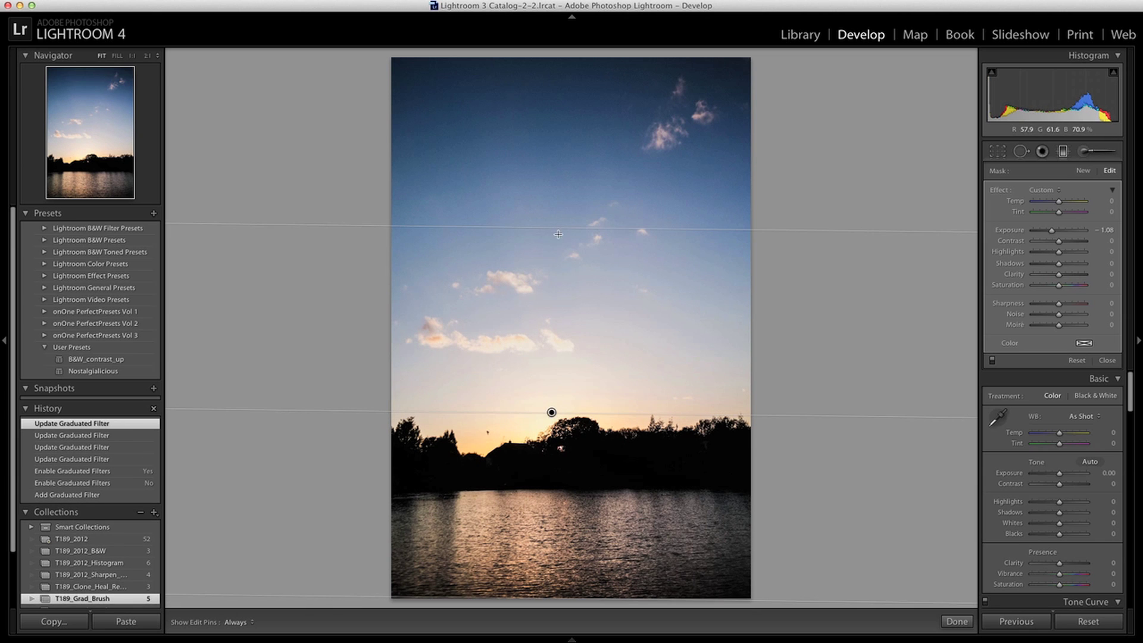
drag(558, 230, 551, 302)
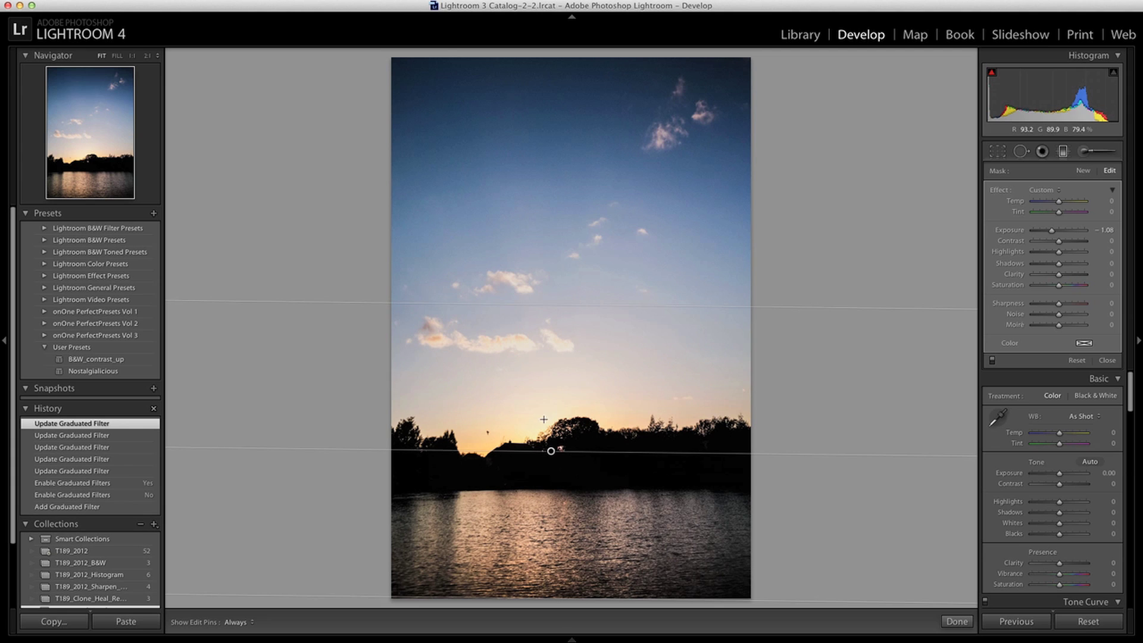
drag(551, 454, 550, 426)
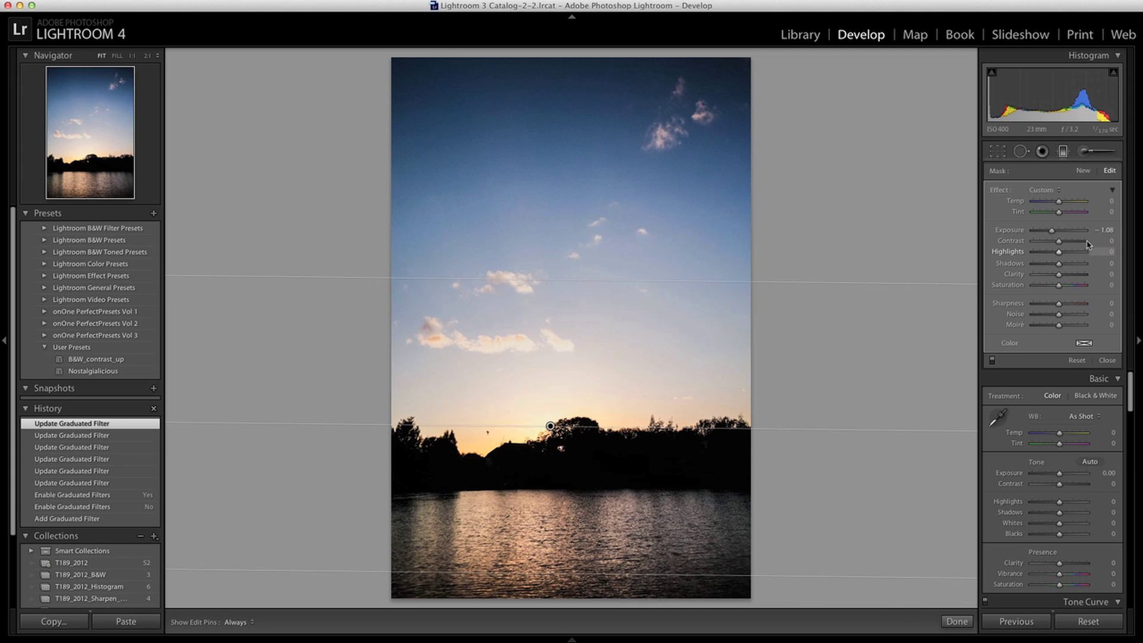
Deepen the sky filter's exposure to -1.26 and compare it switched off and on
drag(1051, 230, 1042, 236)
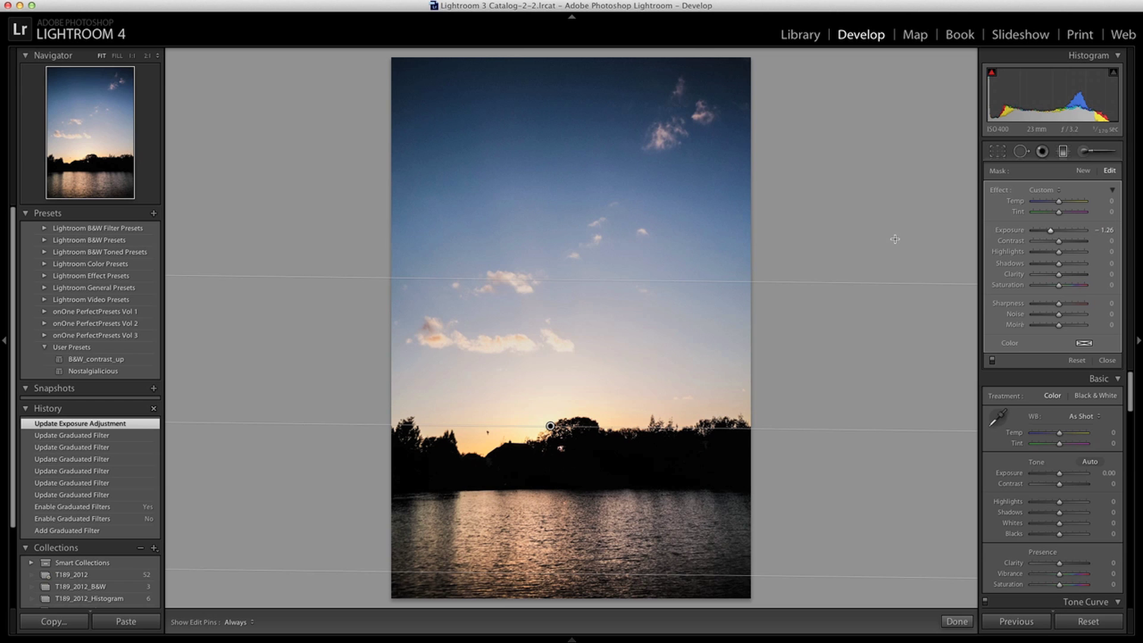
click(992, 361)
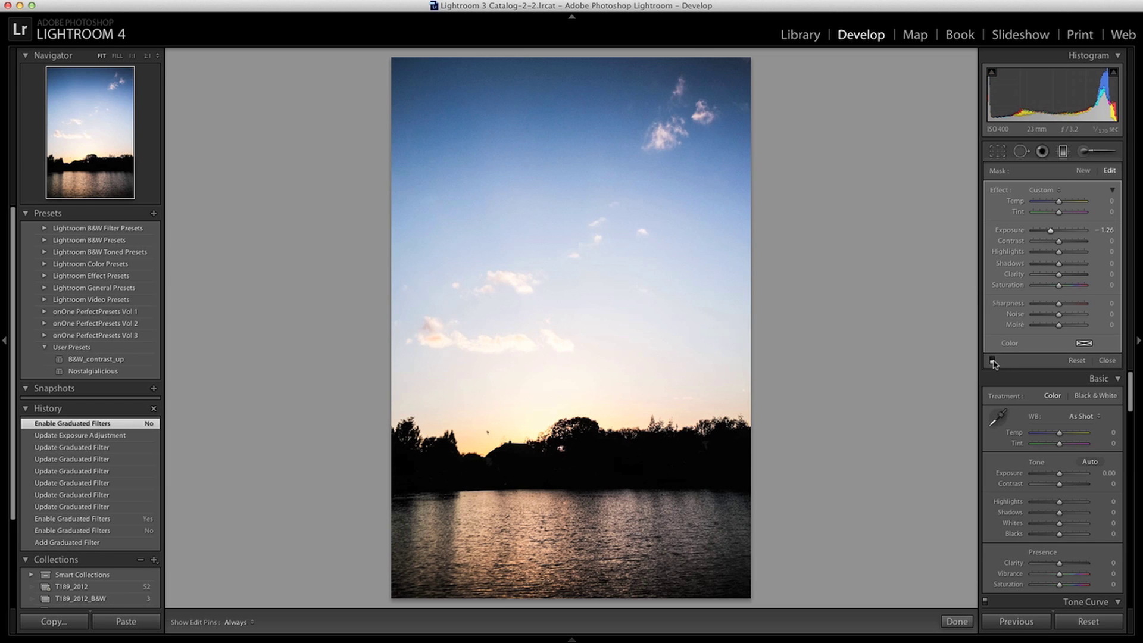
click(991, 361)
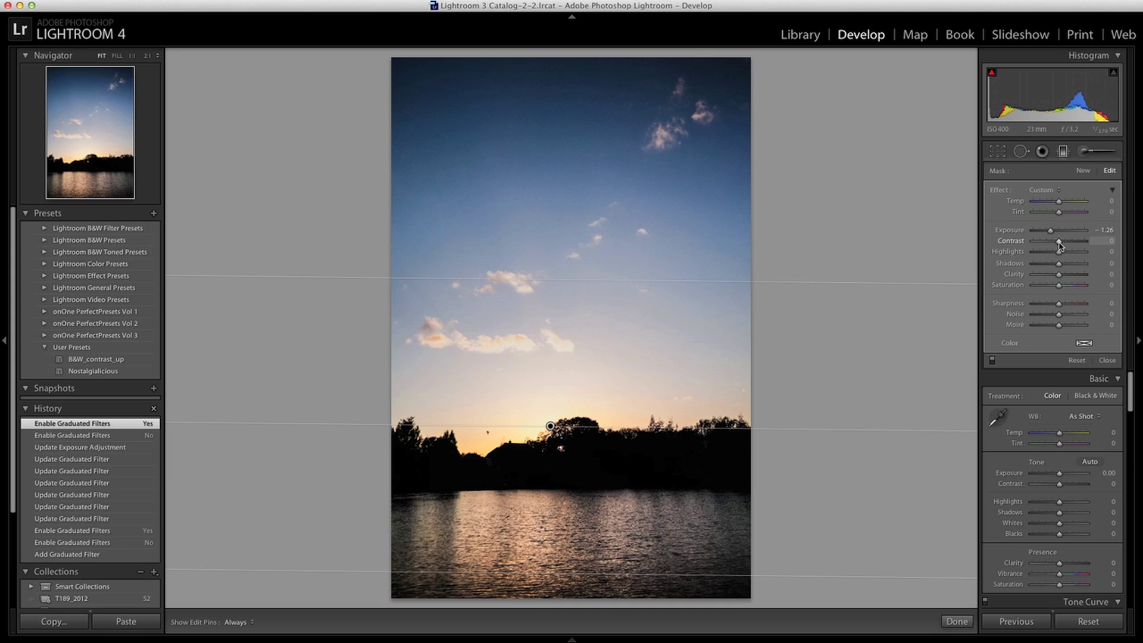
Try Contrast 100 and reset it to 0, then set Highlights -66 and Exposure -0.54
drag(1058, 245, 1094, 245)
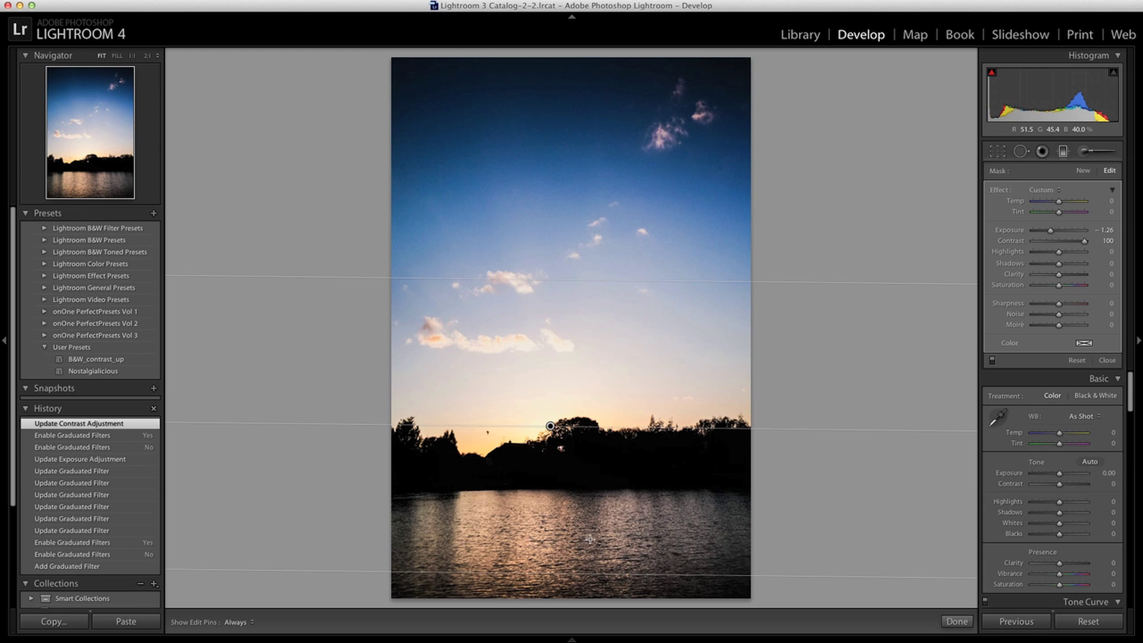
double_click(1010, 240)
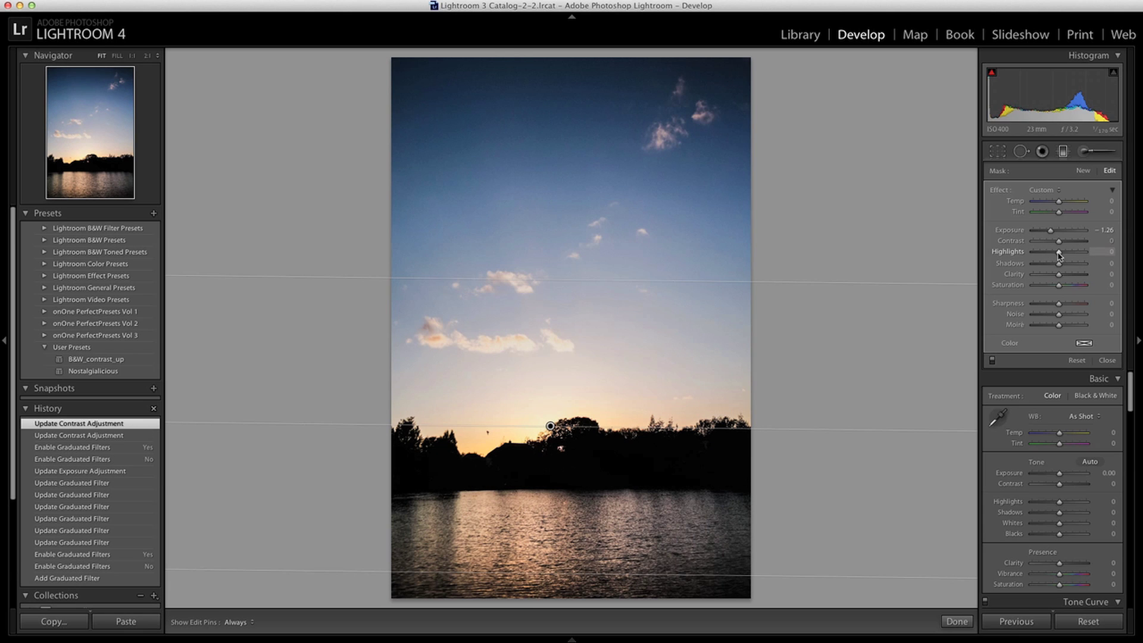
drag(1059, 253, 1042, 255)
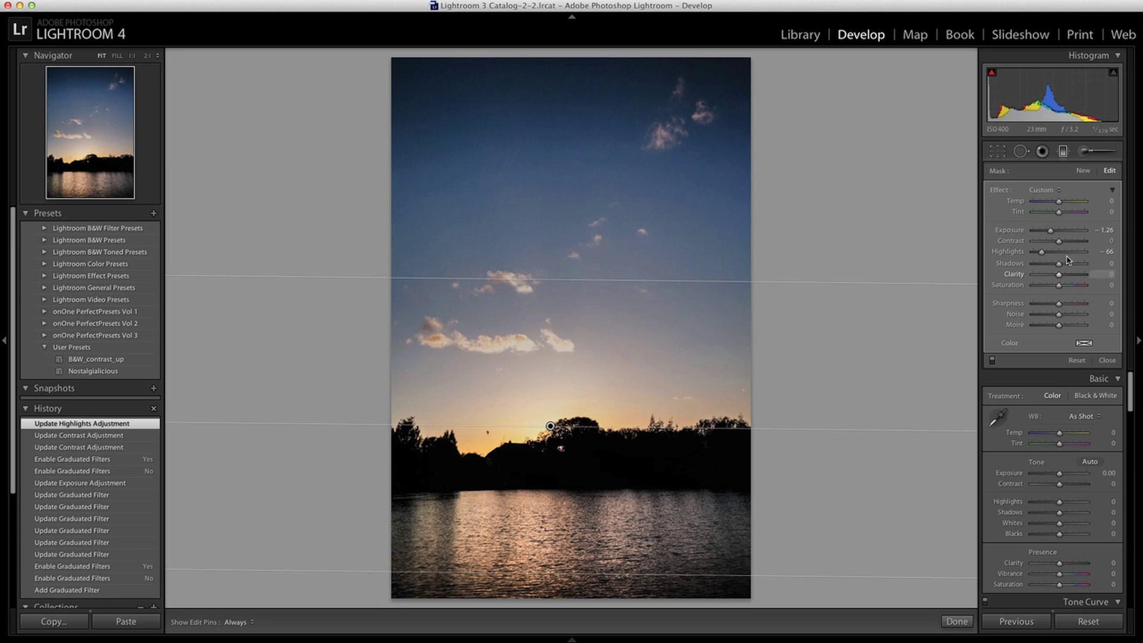
drag(1050, 232, 1055, 231)
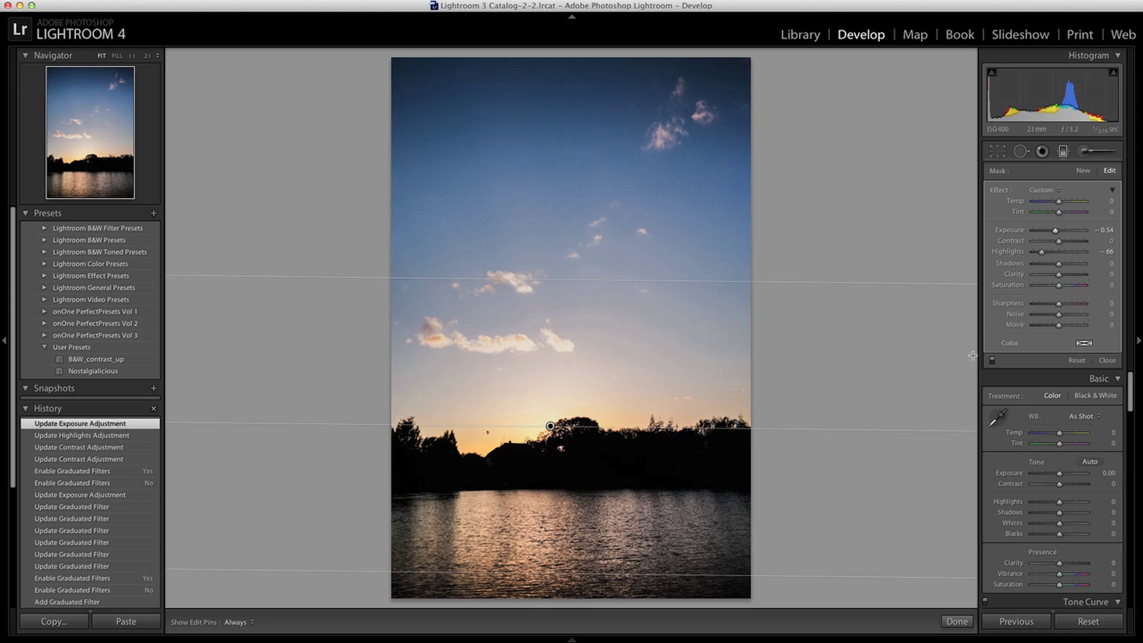
click(992, 360)
click(992, 361)
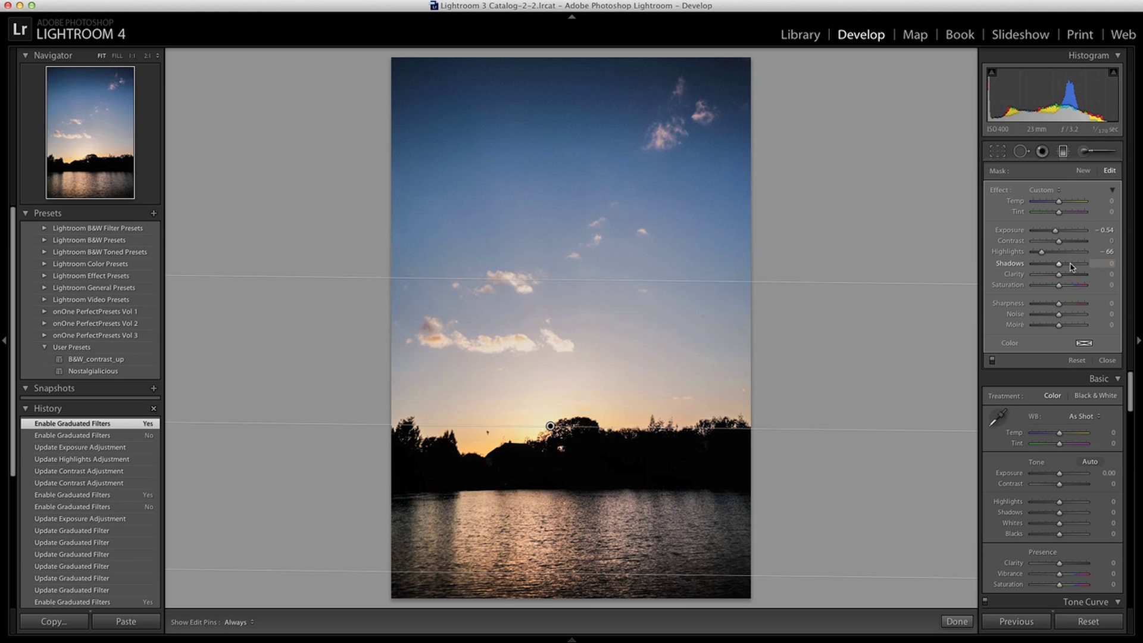
Try the sky filter's Shadows and Clarity, reset both to 0, then push Saturation to 100
mouse_move(1058, 267)
mouse_down()
mouse_move(1036, 264)
mouse_move(1088, 264)
mouse_move(1038, 264)
mouse_up()
double_click(1012, 265)
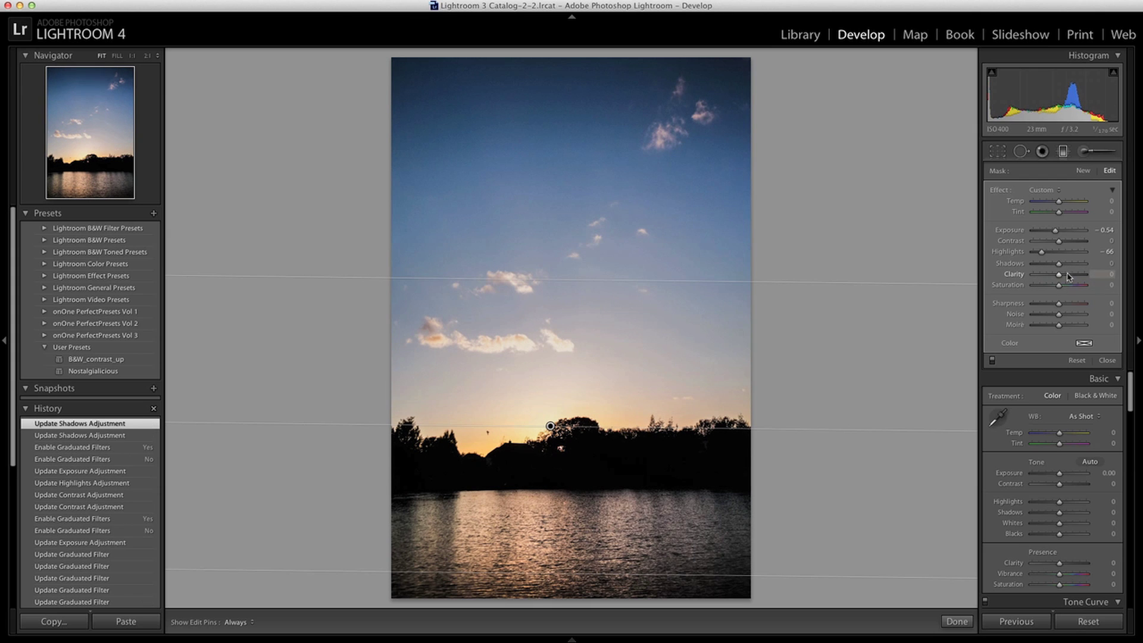
drag(1058, 277, 1083, 275)
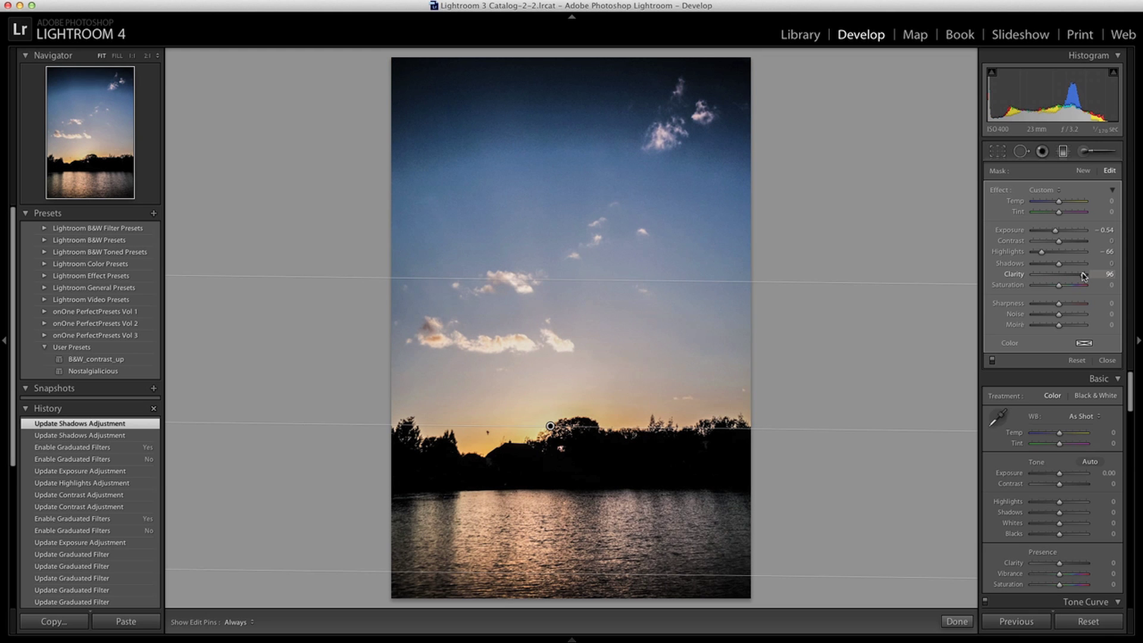
double_click(1013, 274)
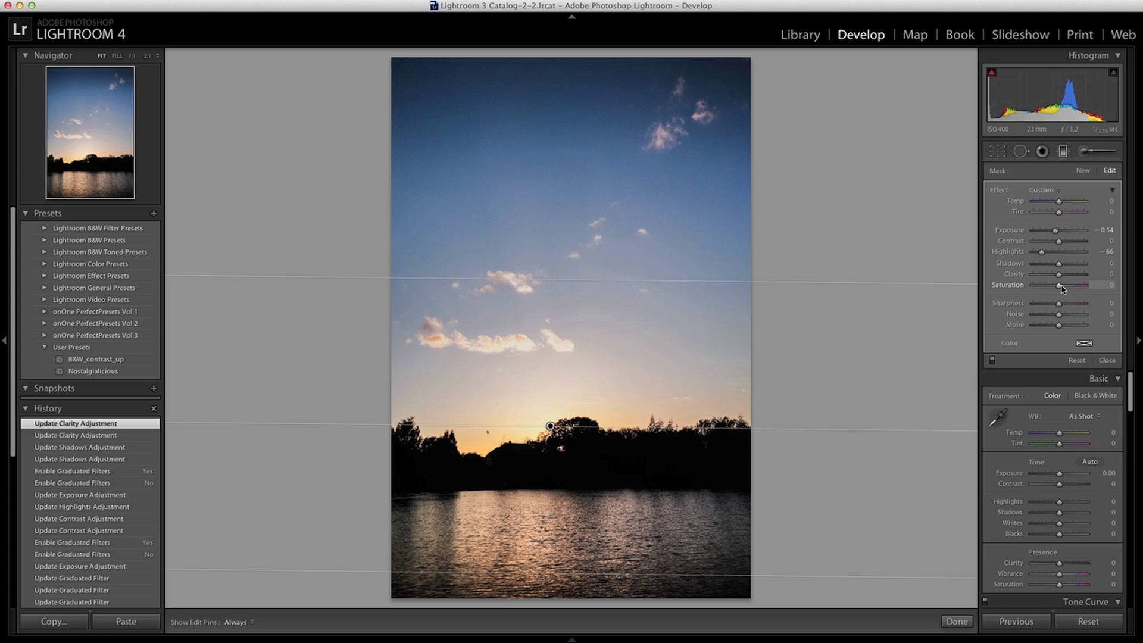
drag(1058, 284, 1032, 285)
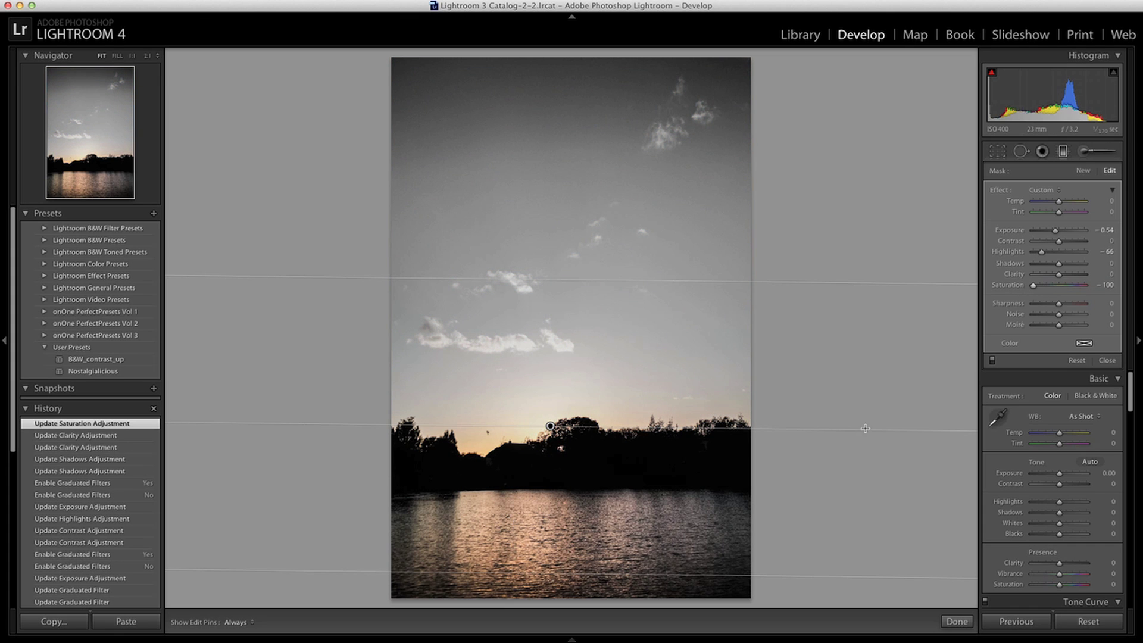
drag(1033, 285, 1087, 286)
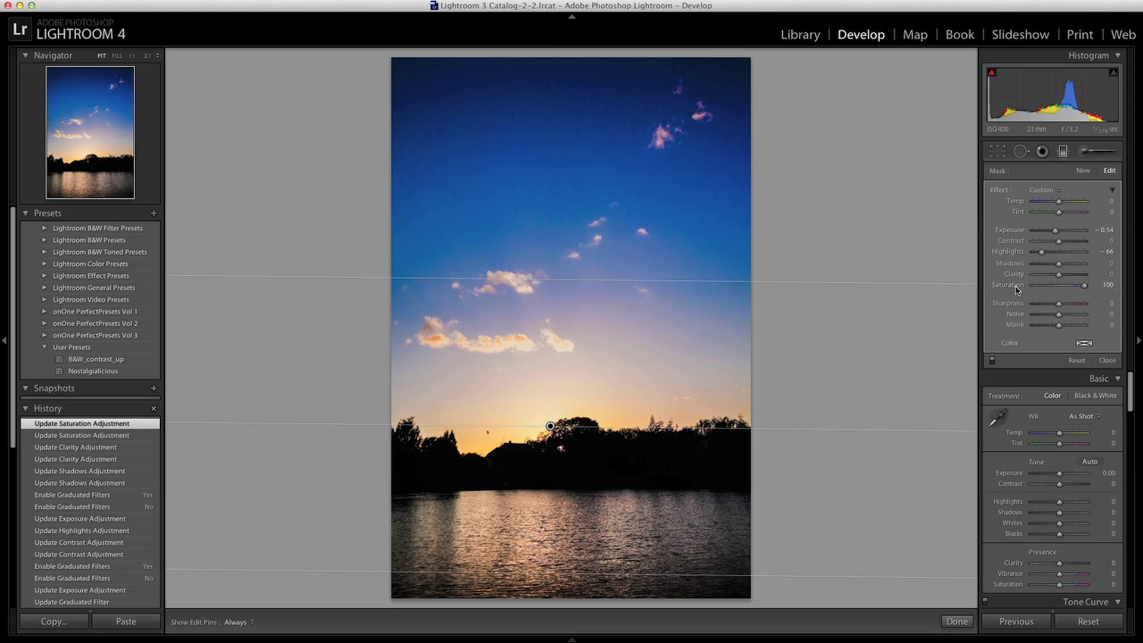
Reset the sky filter's Saturation and Sharpness to 0 and set its Noise slider to 86
double_click(1016, 290)
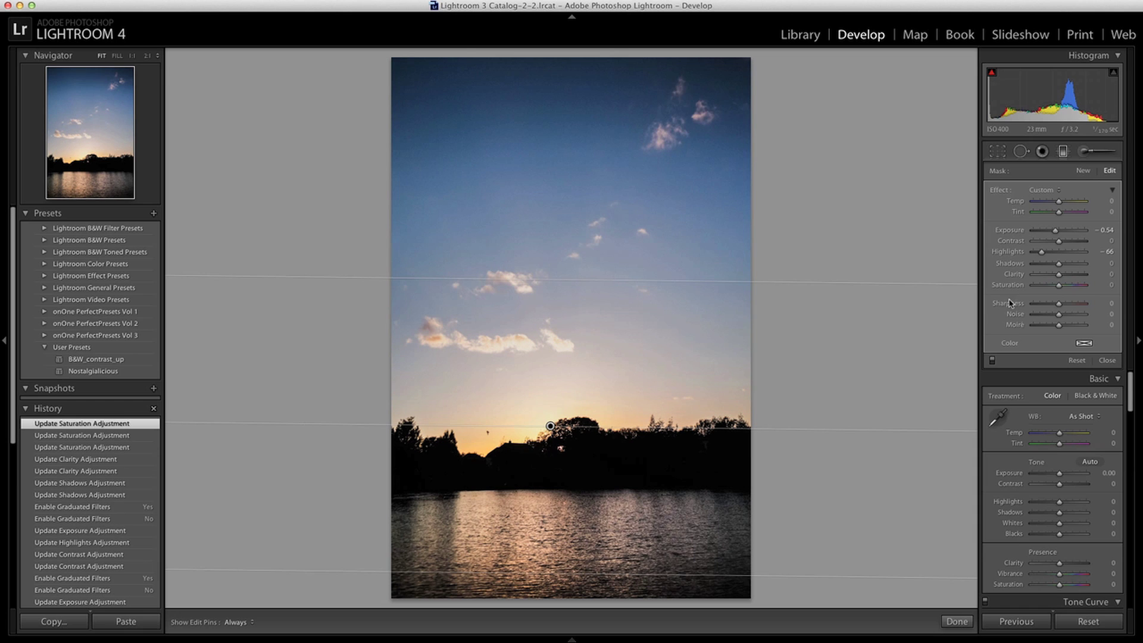
drag(1059, 306, 1106, 312)
double_click(1008, 305)
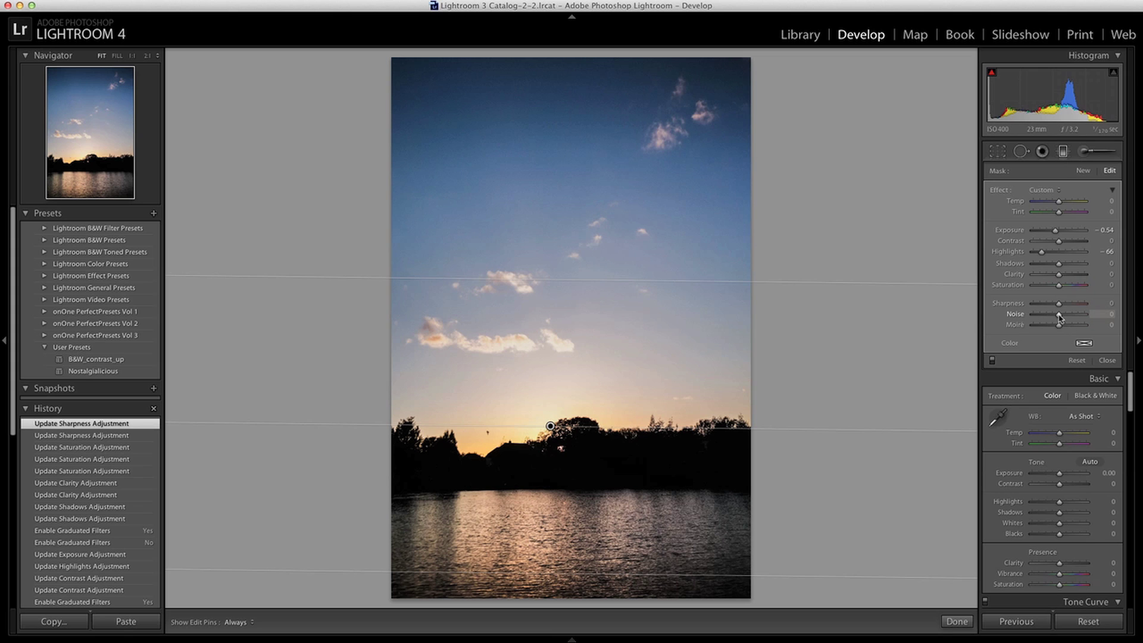
drag(1059, 316, 1080, 318)
drag(1081, 317, 1081, 317)
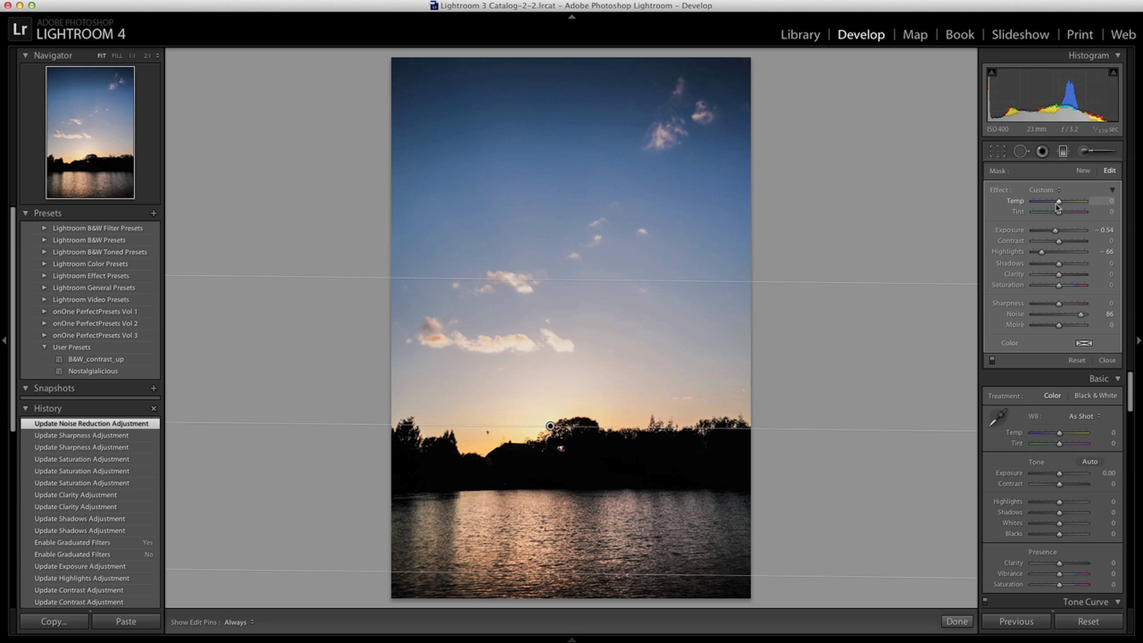
Raise the sky filter's Temp to 100 and Tint to 100 for a pinkish-orange sky
drag(1058, 202, 1110, 206)
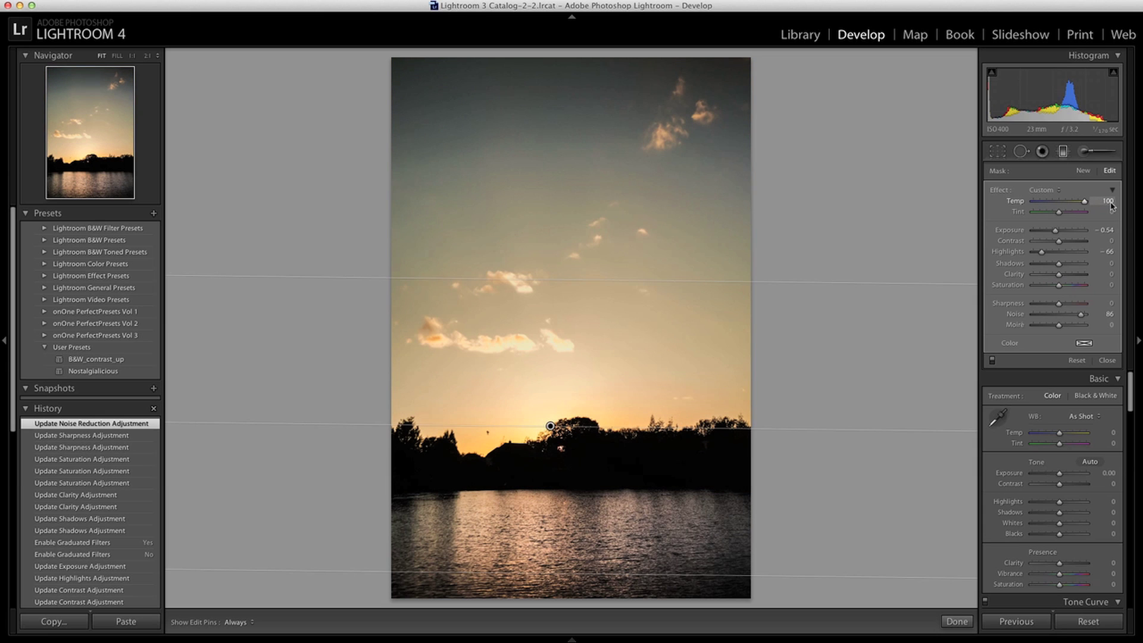
drag(1058, 212, 1086, 218)
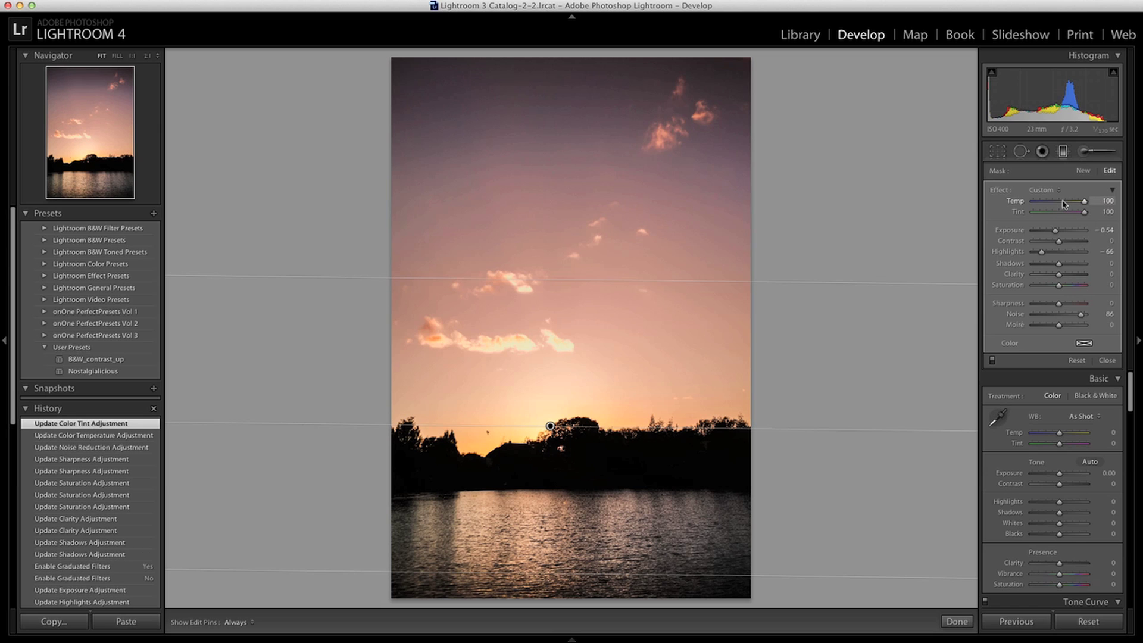